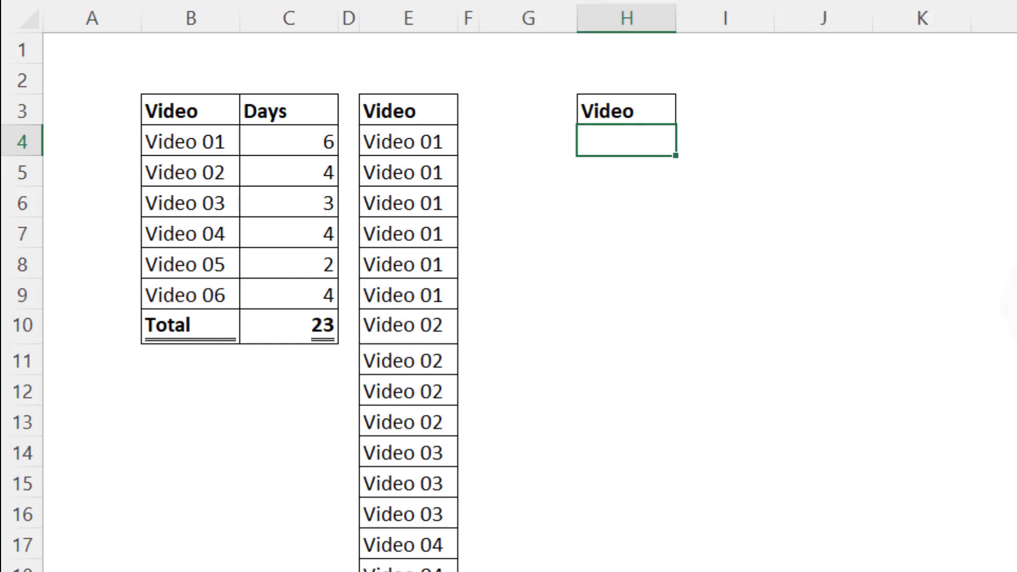
- Enter =SEQUENCE(,MAX(C4:C9)) in H4 so it spills the numbers 1 through 6 across H4:M4
type("seq")
key("Tab")
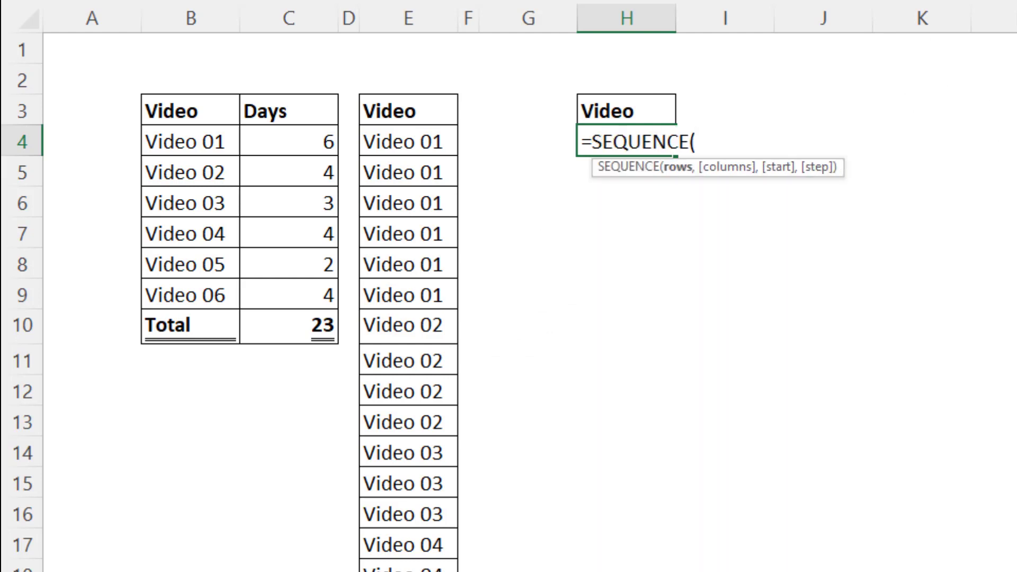
type(",")
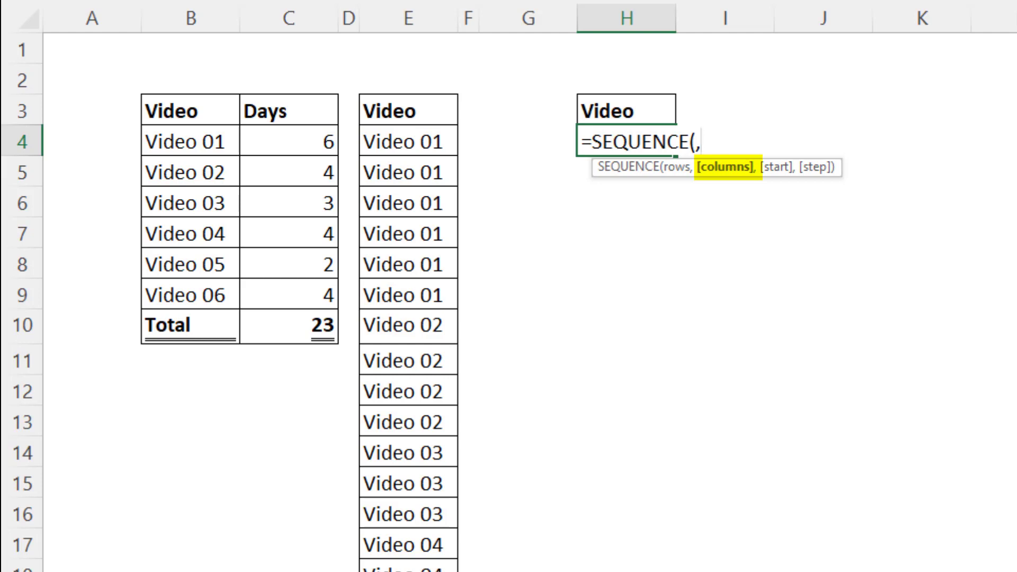
type("max")
key("Tab")
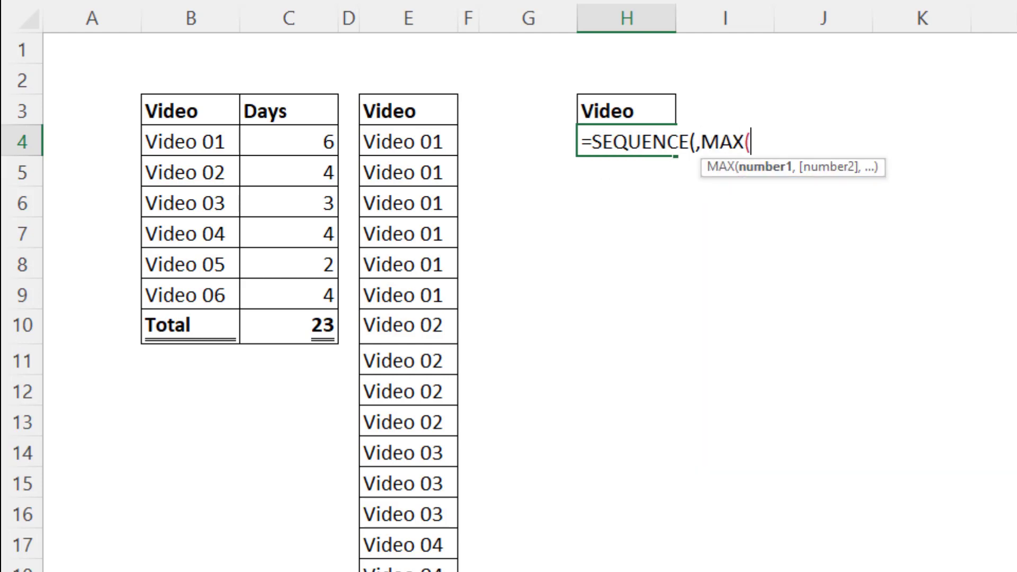
left_click_drag(290, 132, 289, 286)
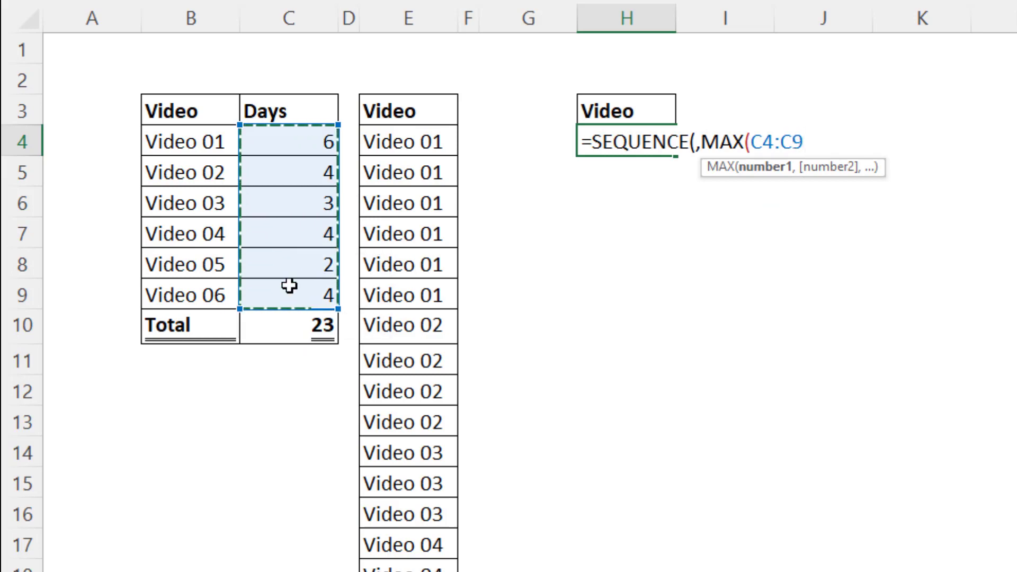
type(")")
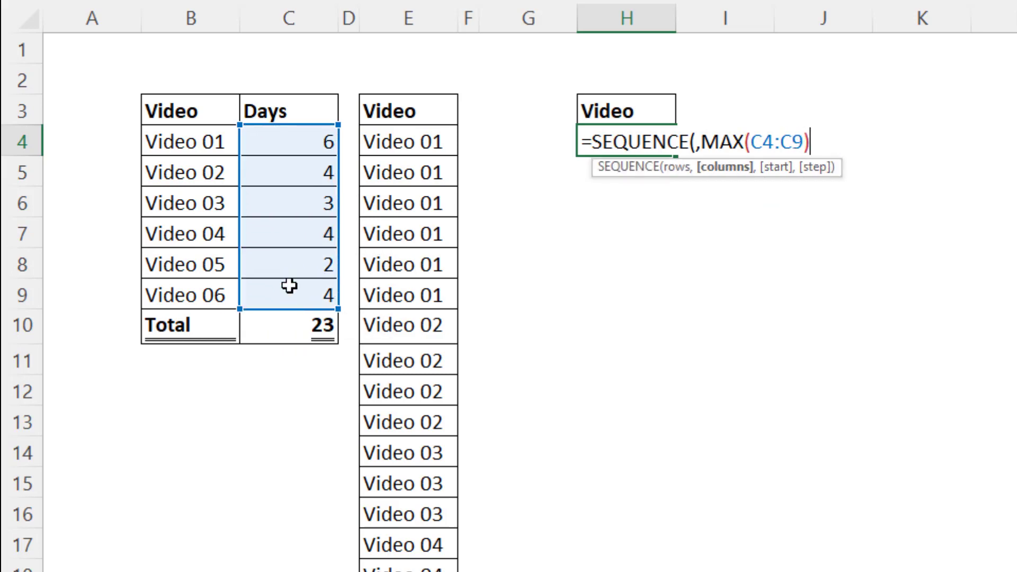
type(")")
key("Return")
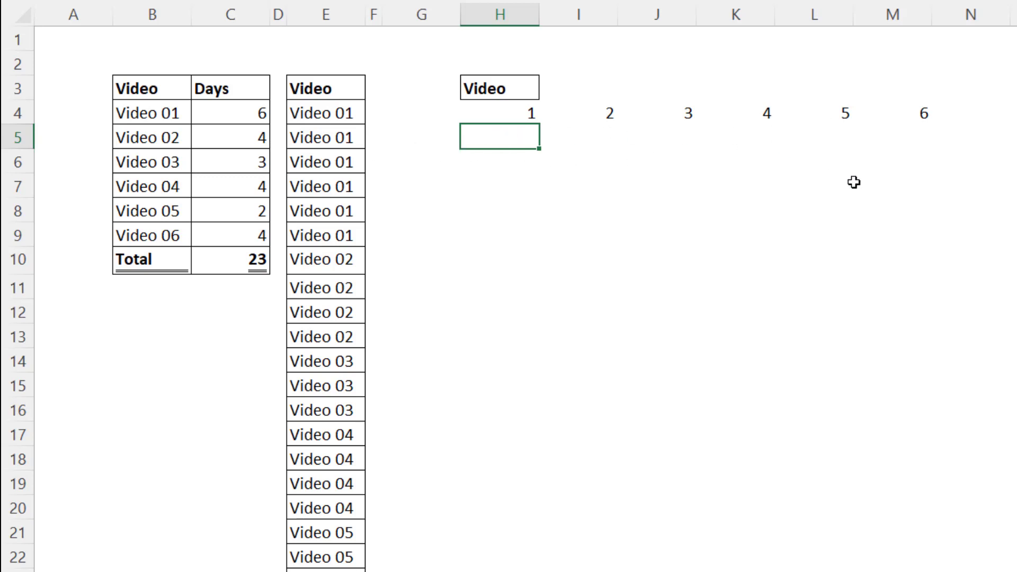
- Append <=C4:C9 to H4's SEQUENCE formula, spilling a 6-by-6 TRUE/FALSE grid across H4:M9
left_click(506, 110)
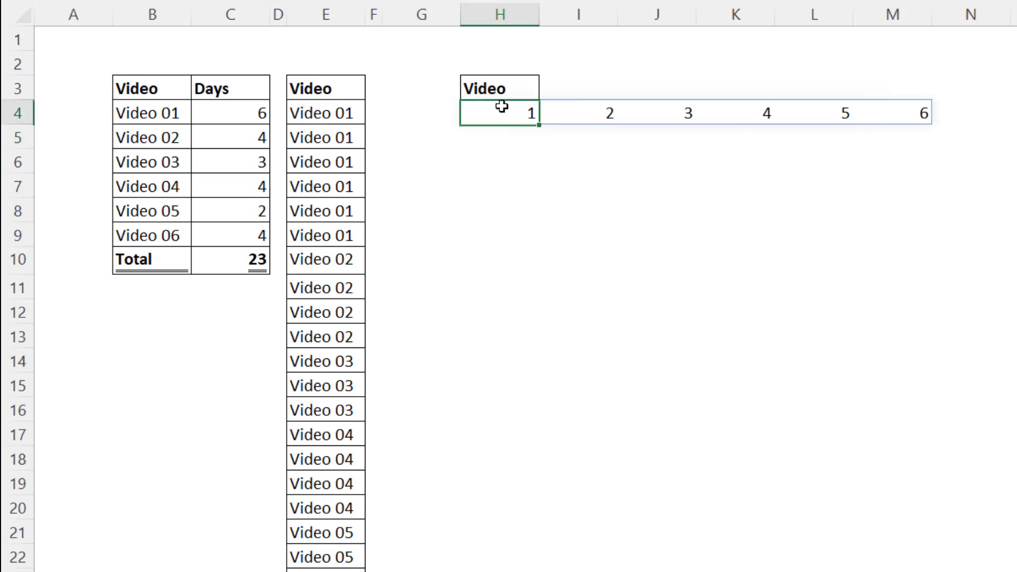
key("F2")
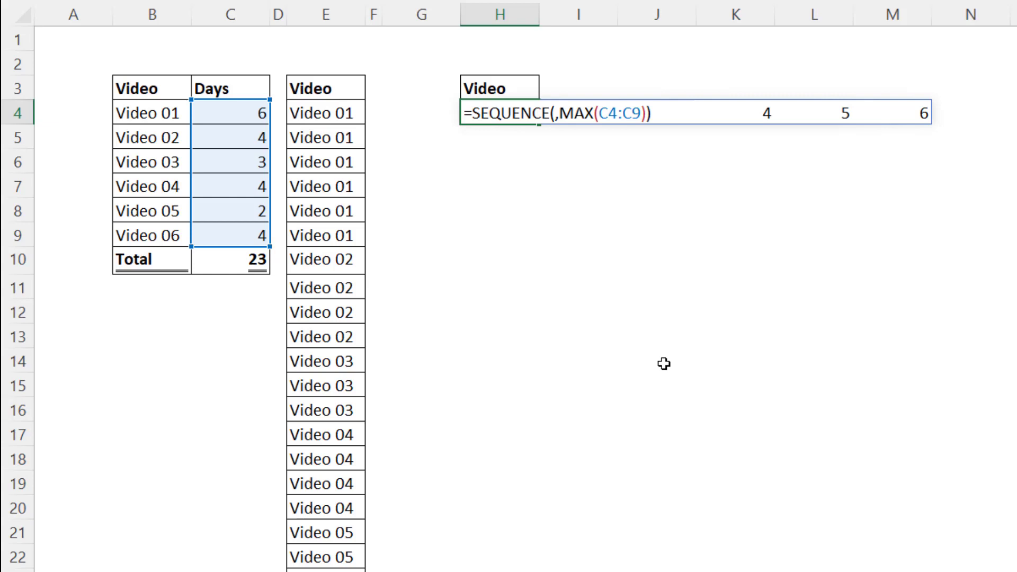
type("<=")
left_click_drag(214, 111, 217, 233)
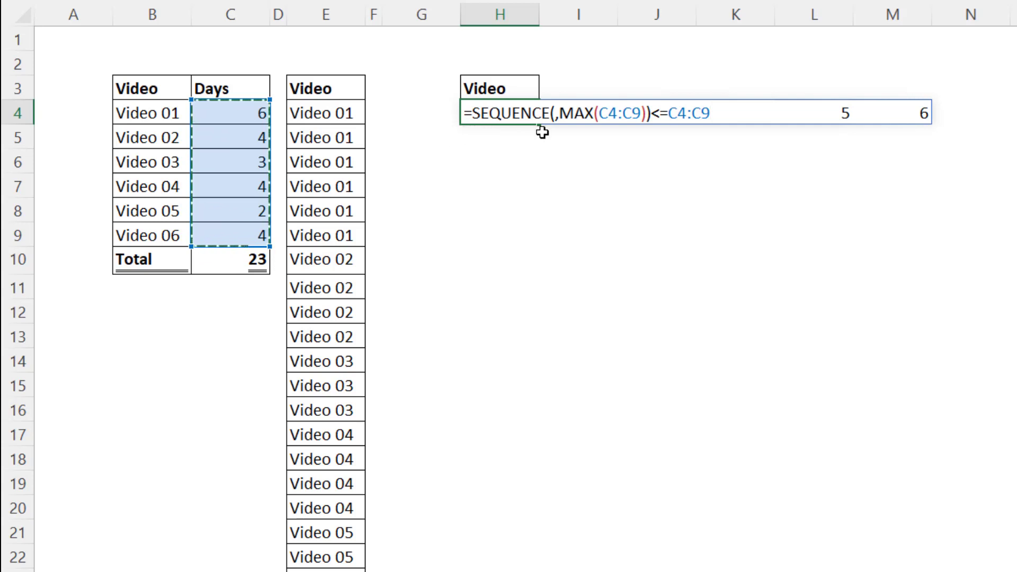
key("Return")
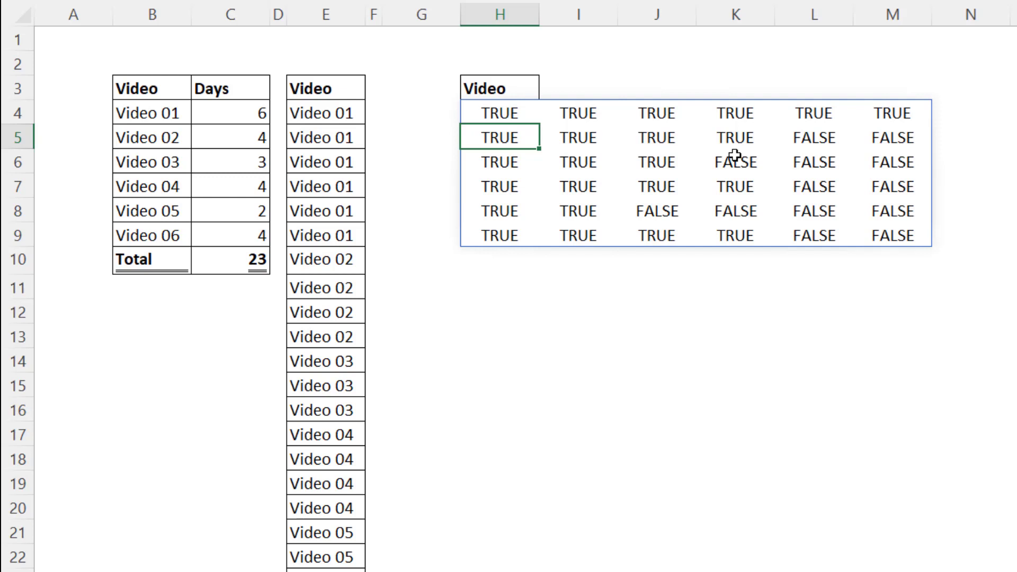
- Wrap H4's comparison in IF, returning video names B4:B9 when true and NA() otherwise
left_click(525, 113)
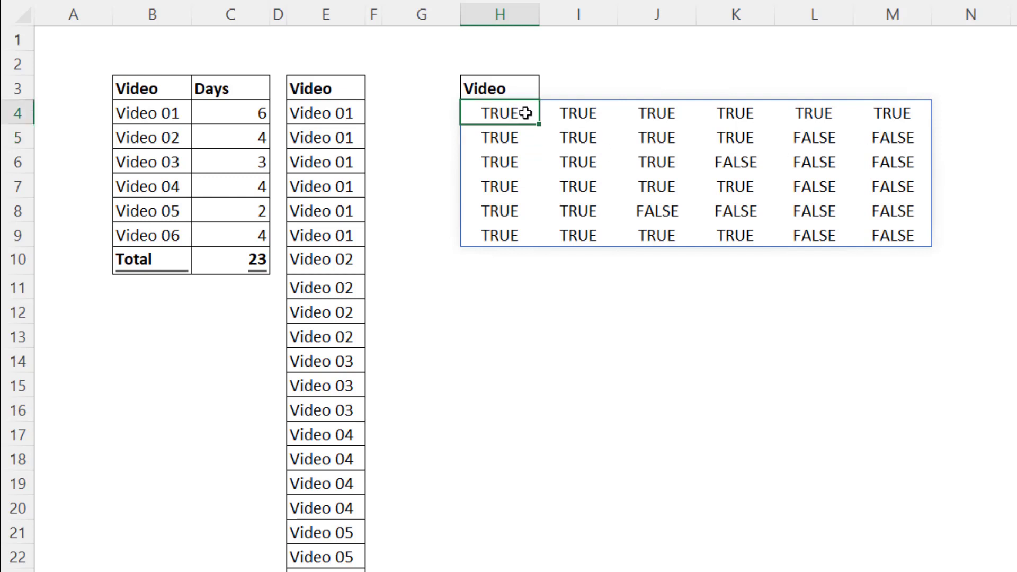
key("F2")
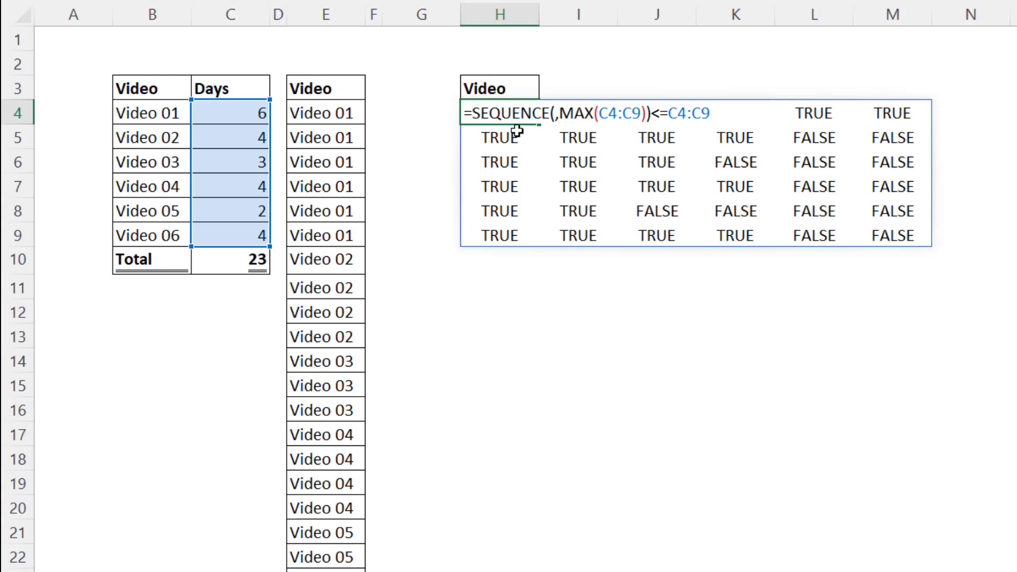
type("IF(")
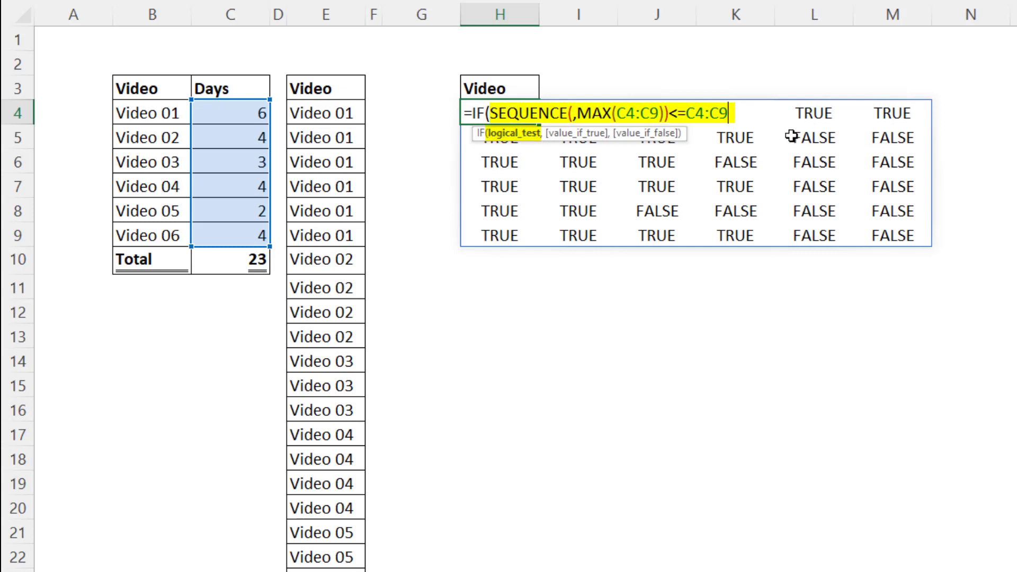
type(",")
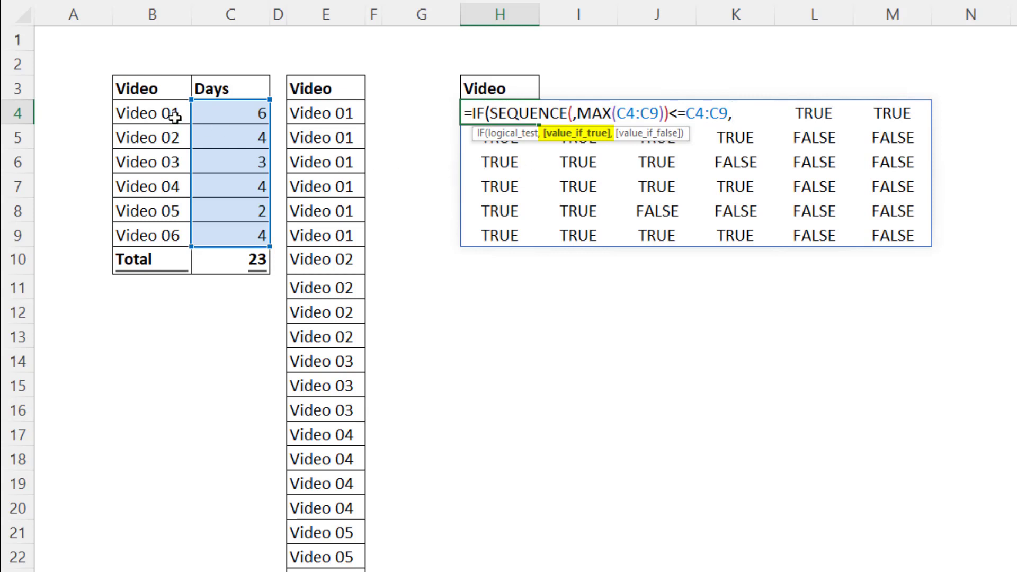
left_click_drag(175, 116, 174, 236)
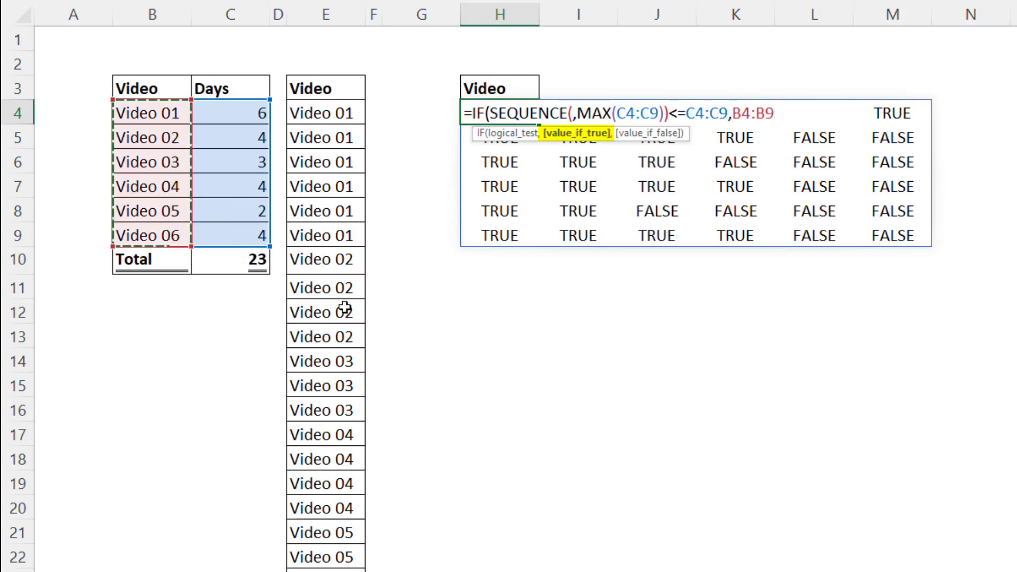
type(",")
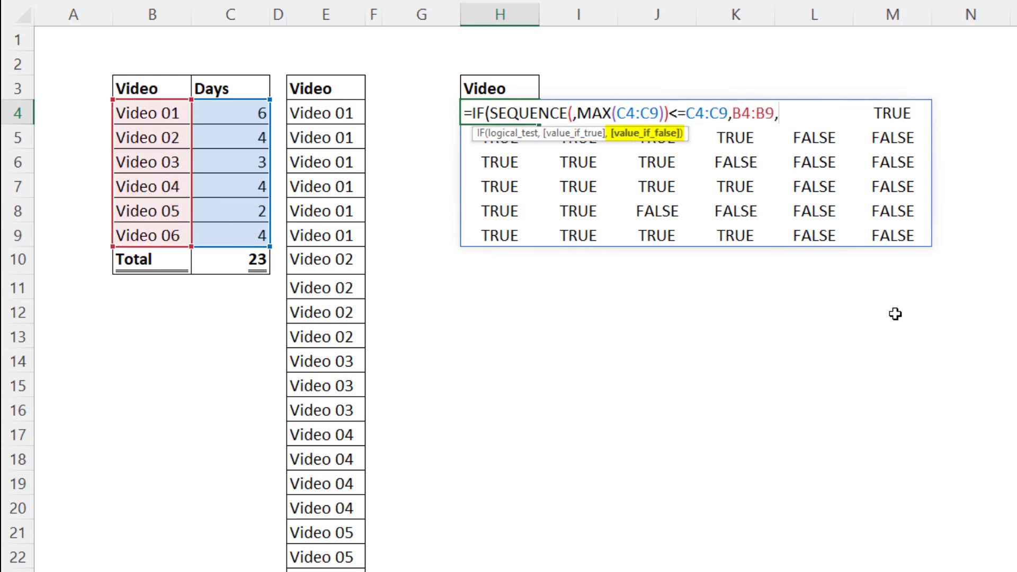
type("na")
key("Tab")
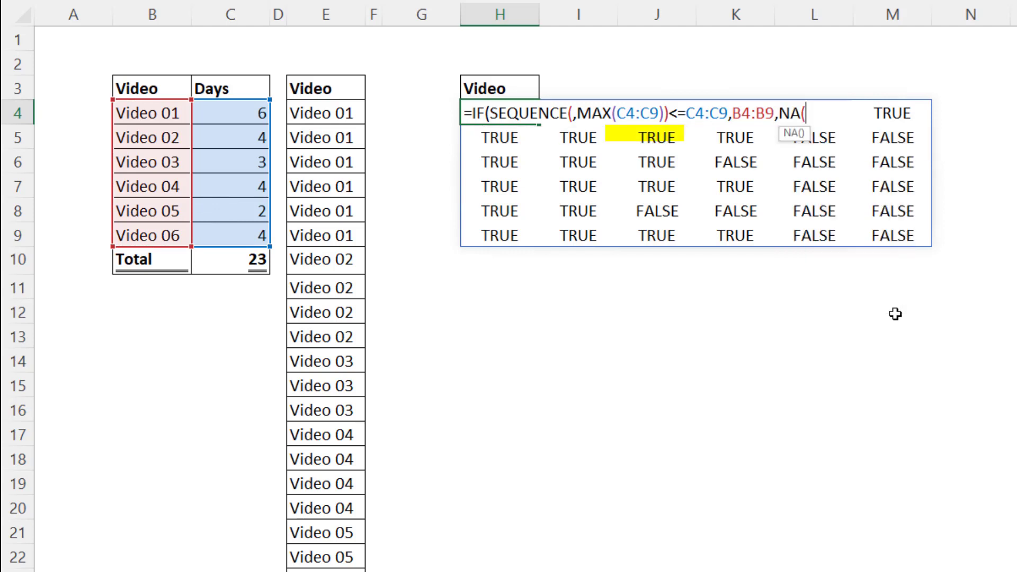
type(")")
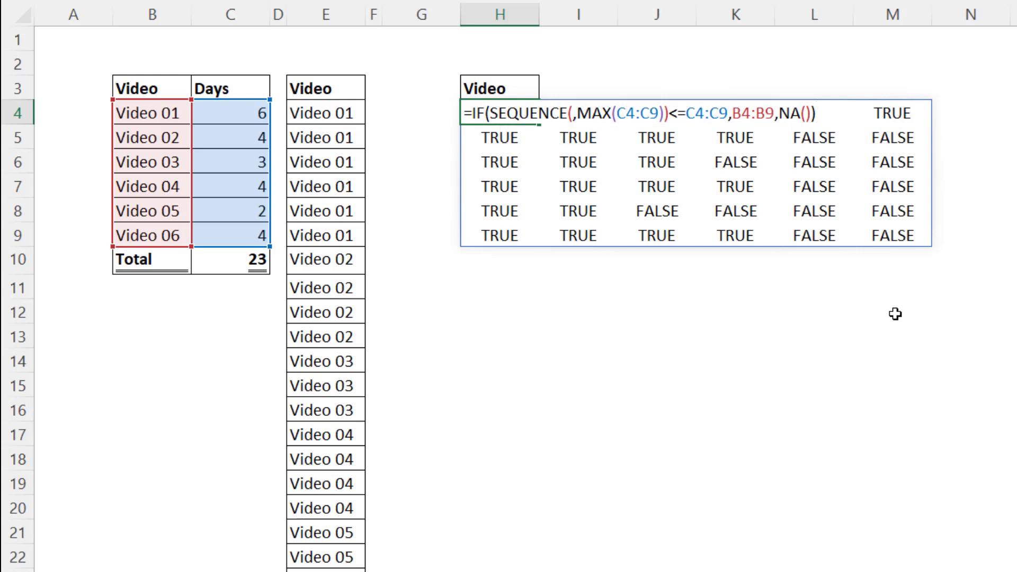
key("Return")
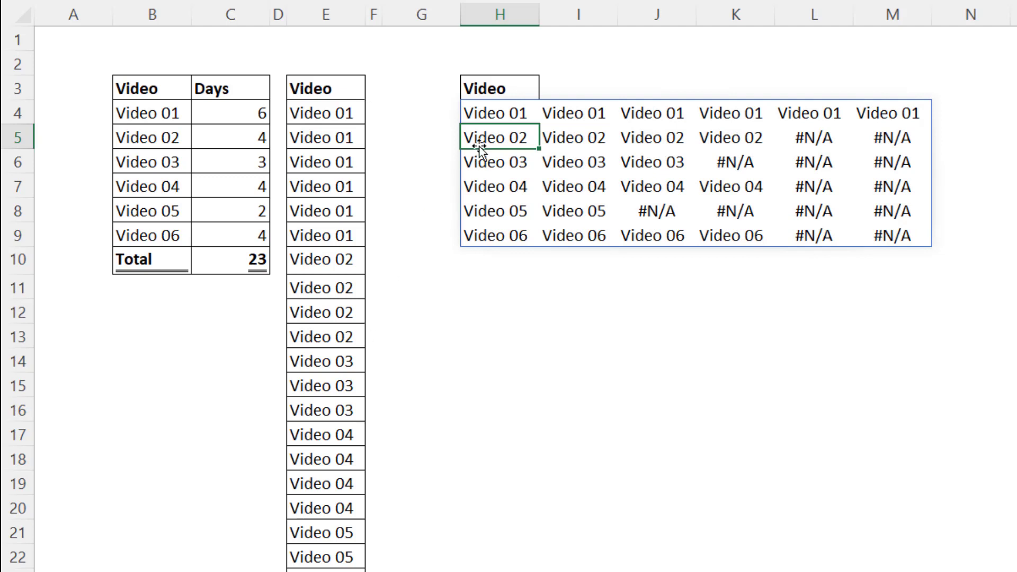
- Wrap H4's IF formula in TOCOL with the 'Ignore errors' option (2) to get one column
left_click(488, 113)
key("F2")
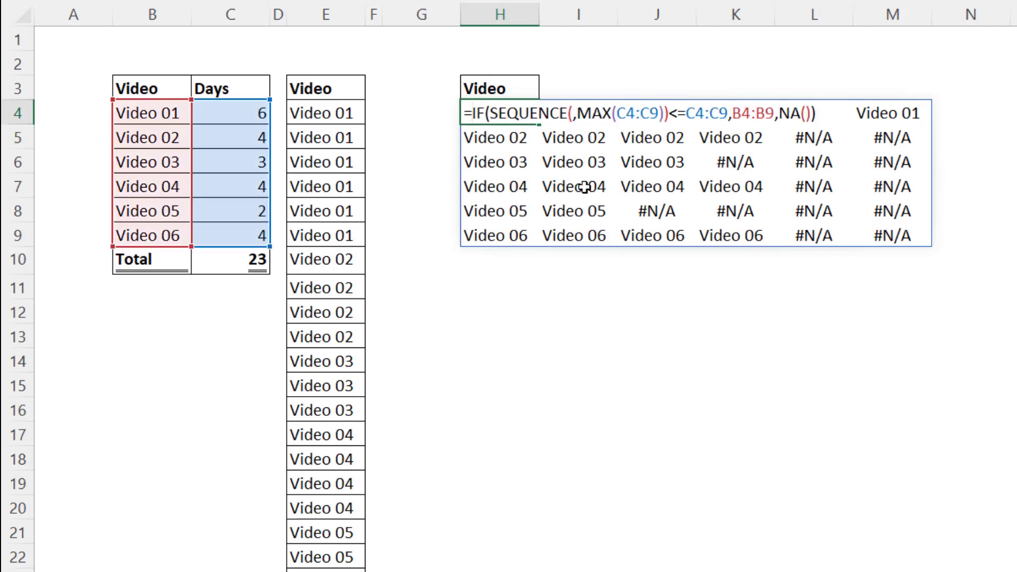
type("TOC")
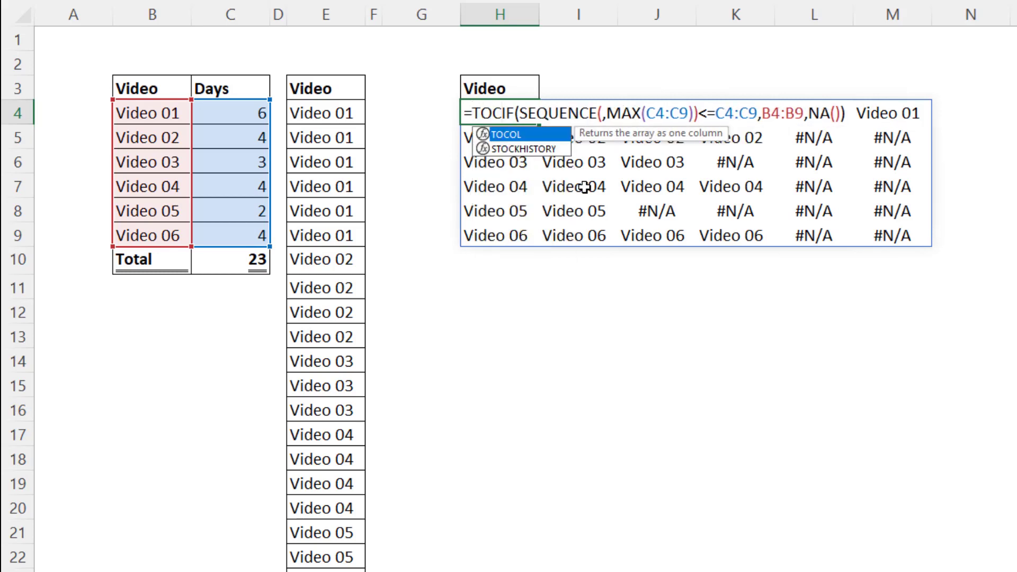
type("O")
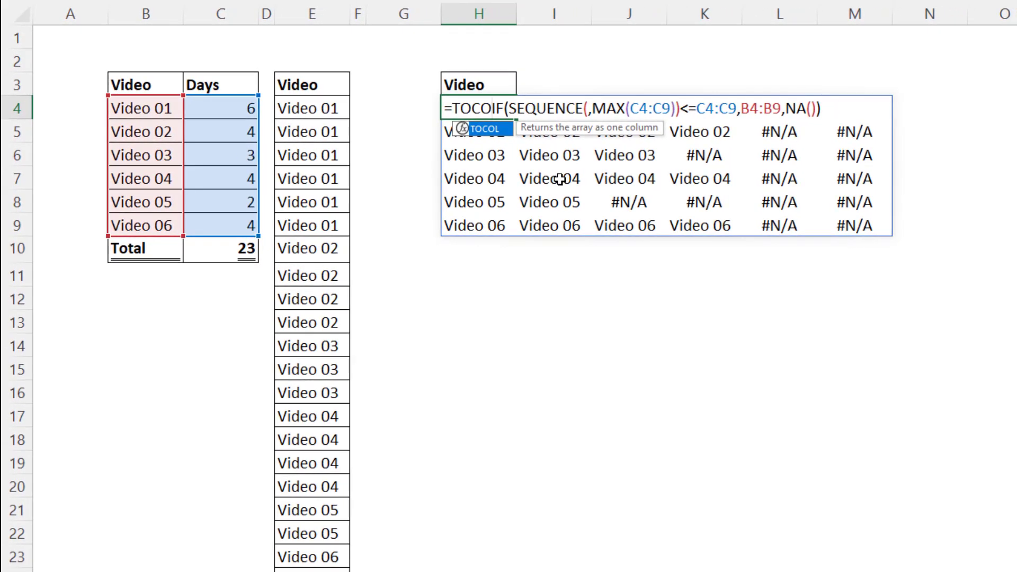
key("Tab")
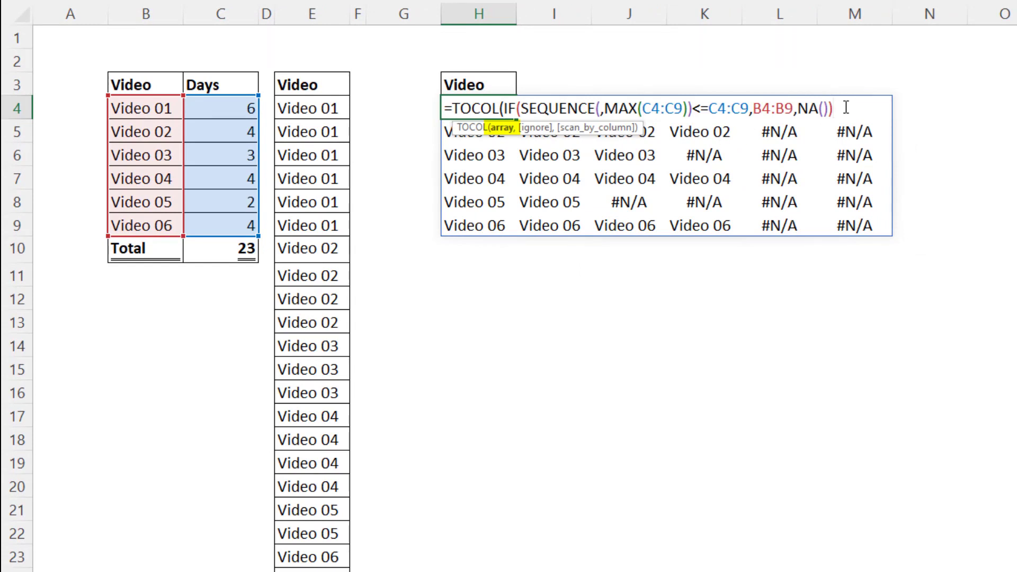
type(",")
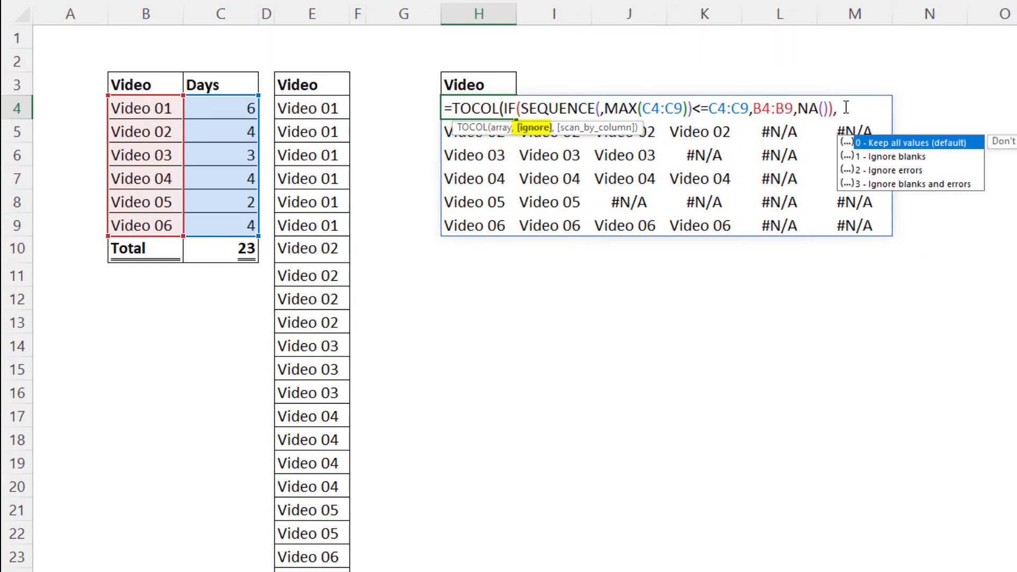
key("Down")
key("Down")
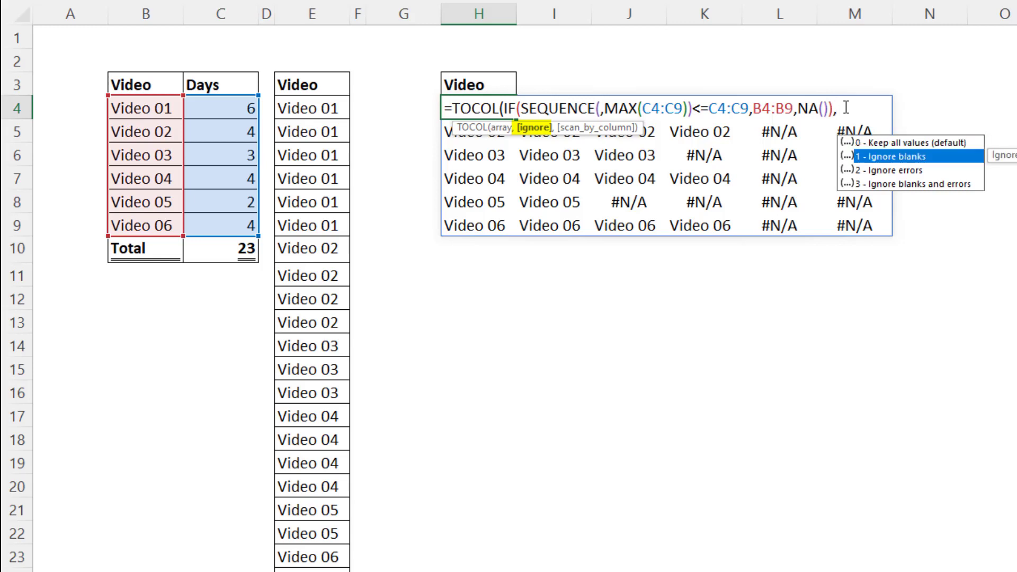
key("Down")
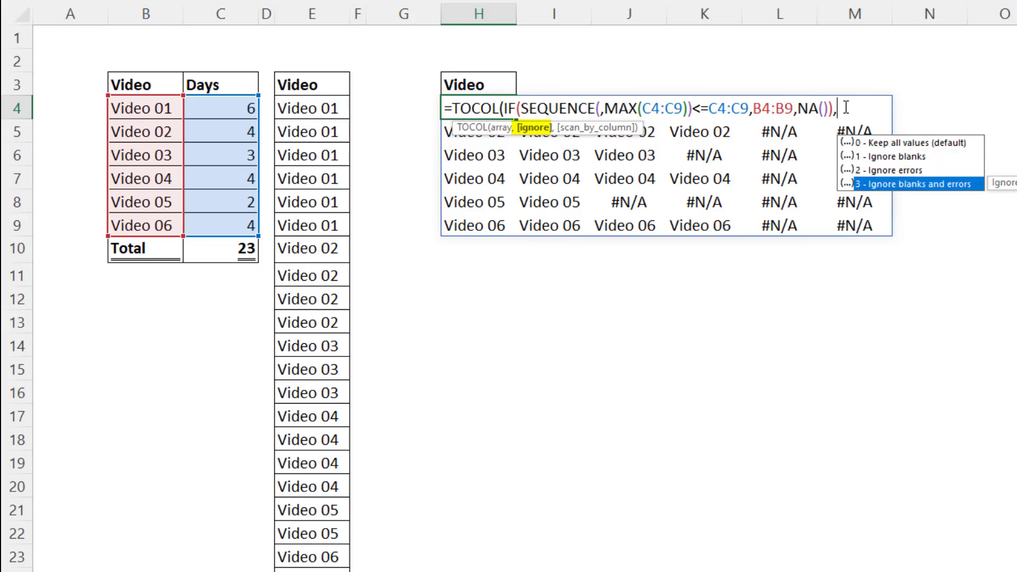
key("Up")
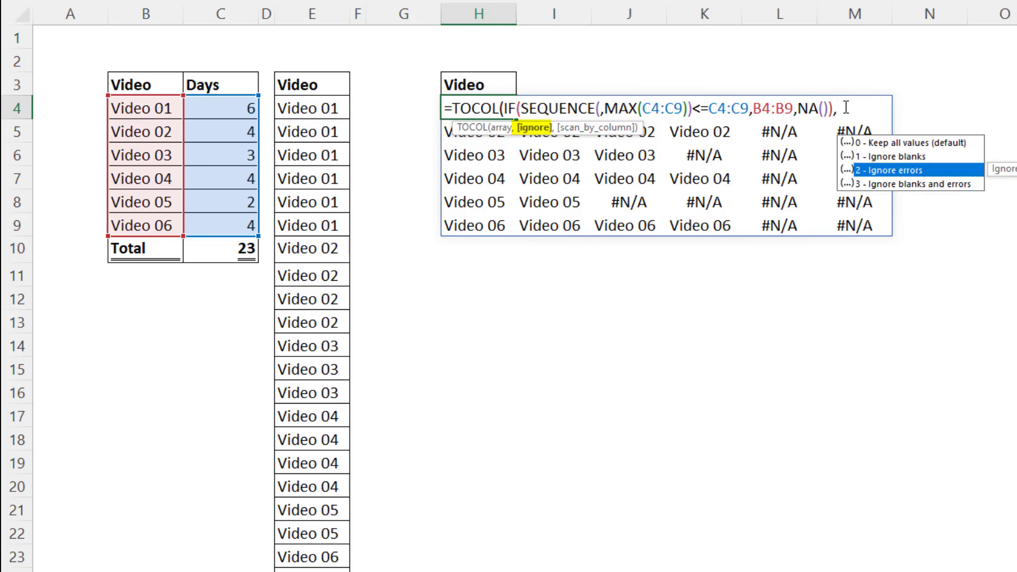
key("Tab")
type(")")
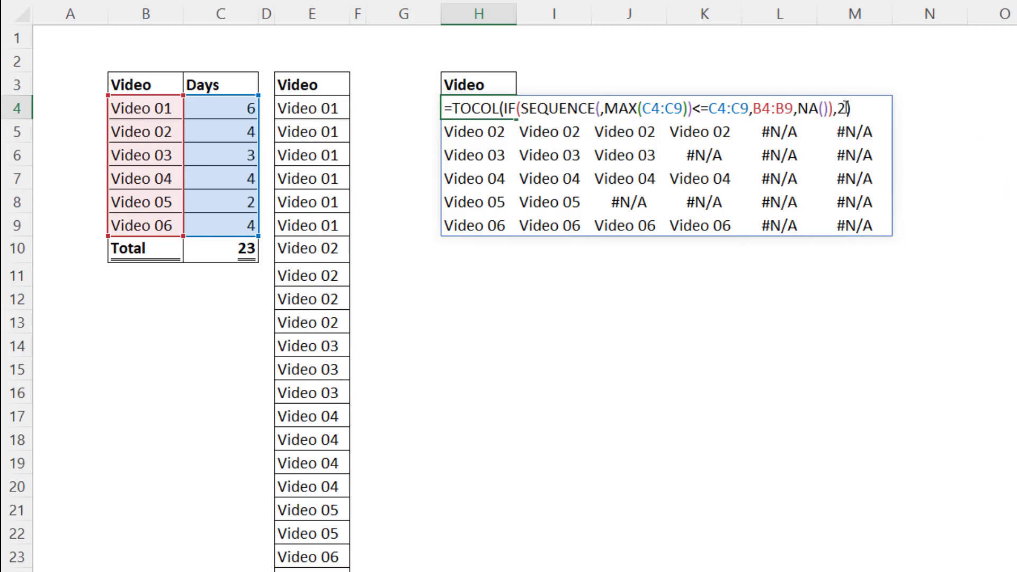
key("Return")
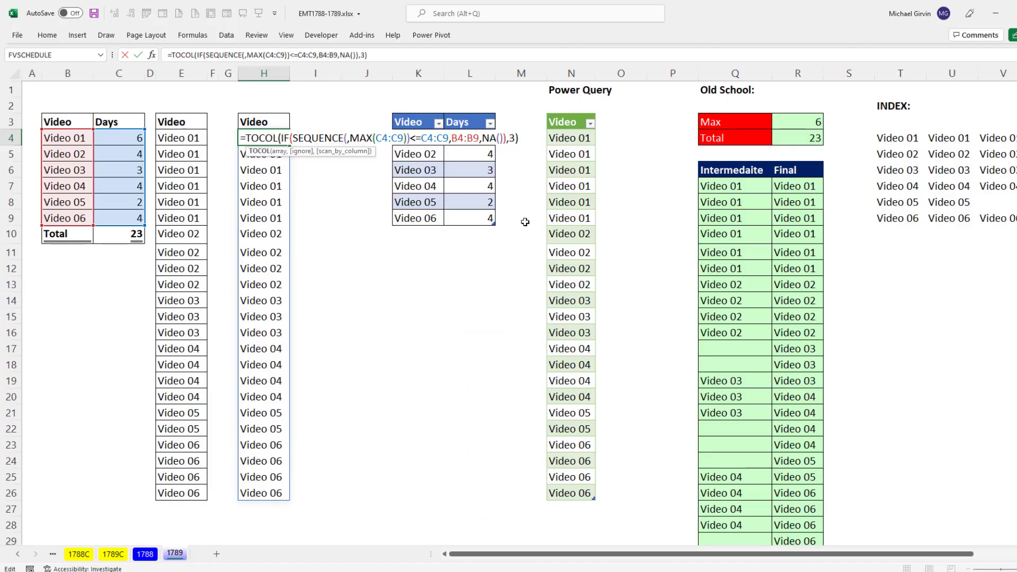
- Show the Queries & Connections pane with FieldFromFD (23 rows), then review H4's TOCOL formula
key("ctrl+Return")
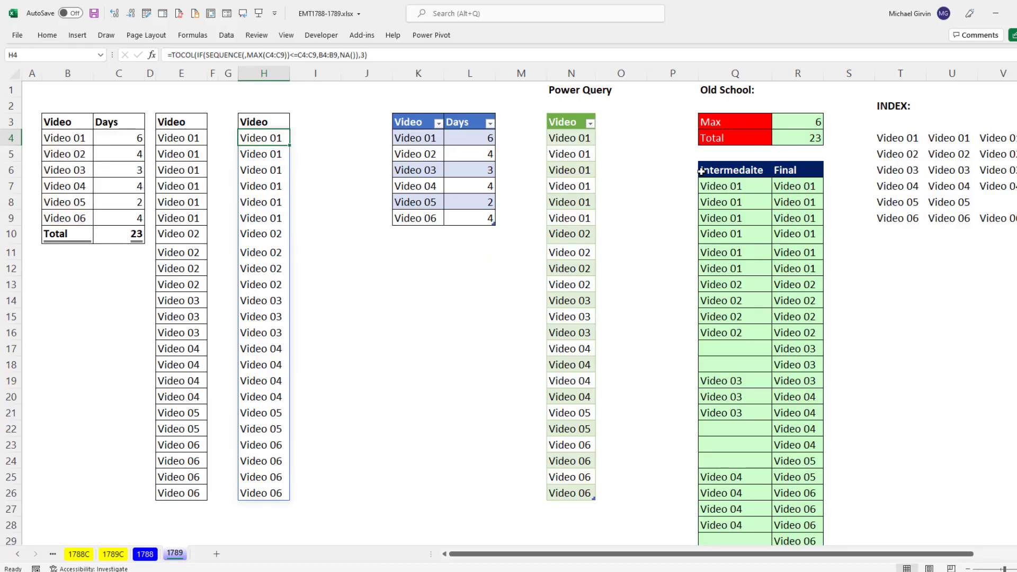
left_click(581, 140)
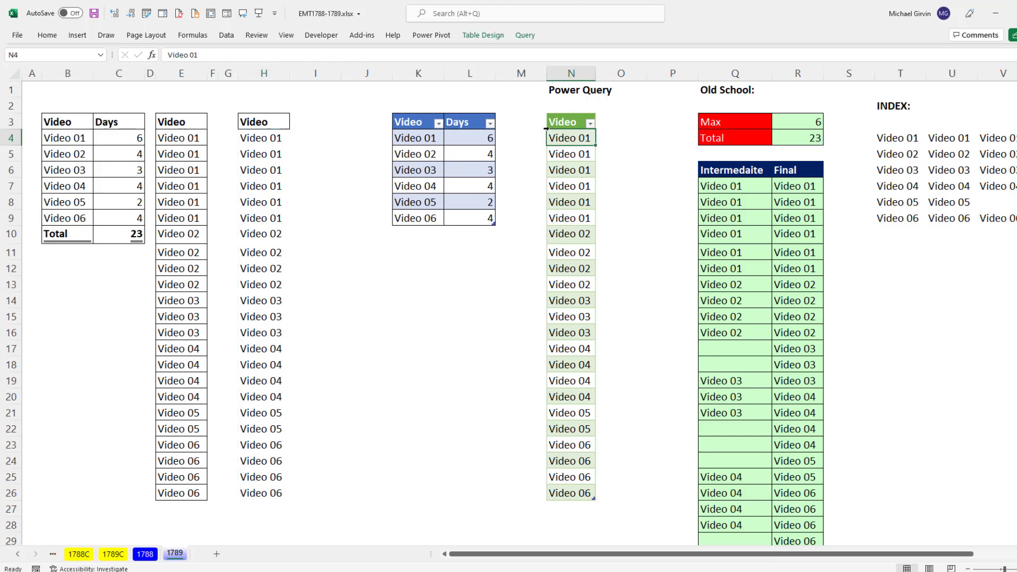
left_click(227, 35)
left_click(257, 52)
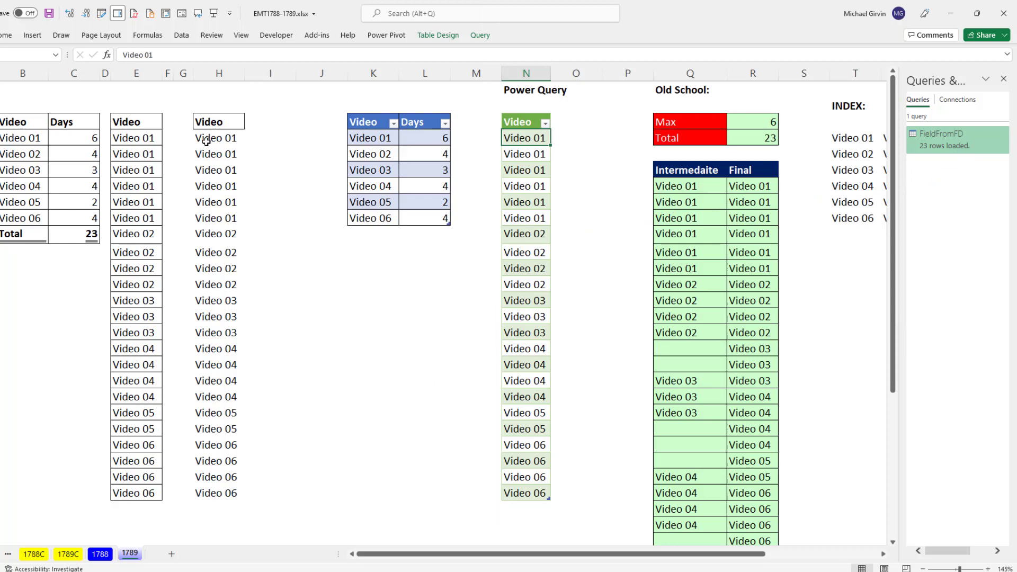
left_click(238, 138)
double_click(238, 139)
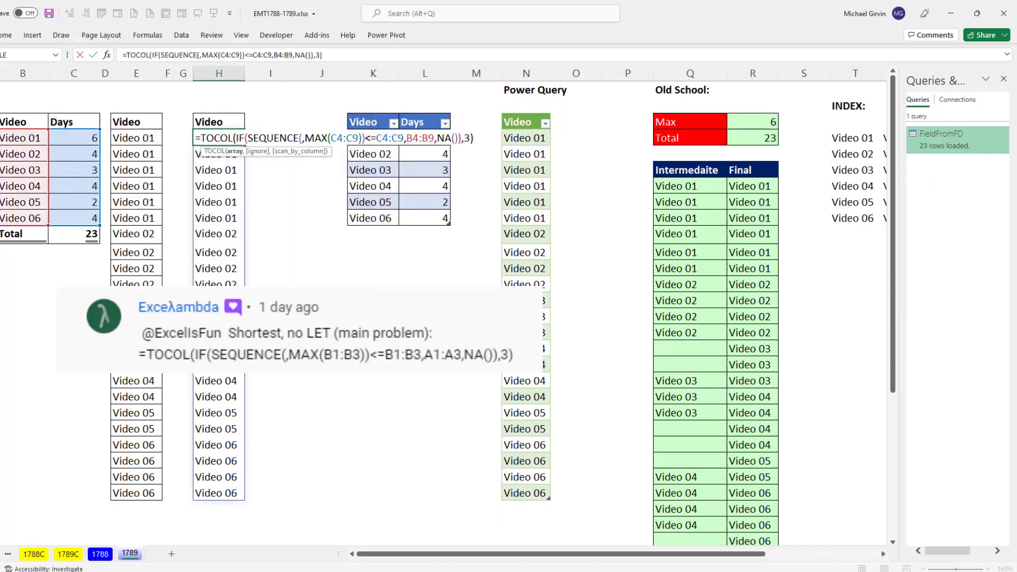